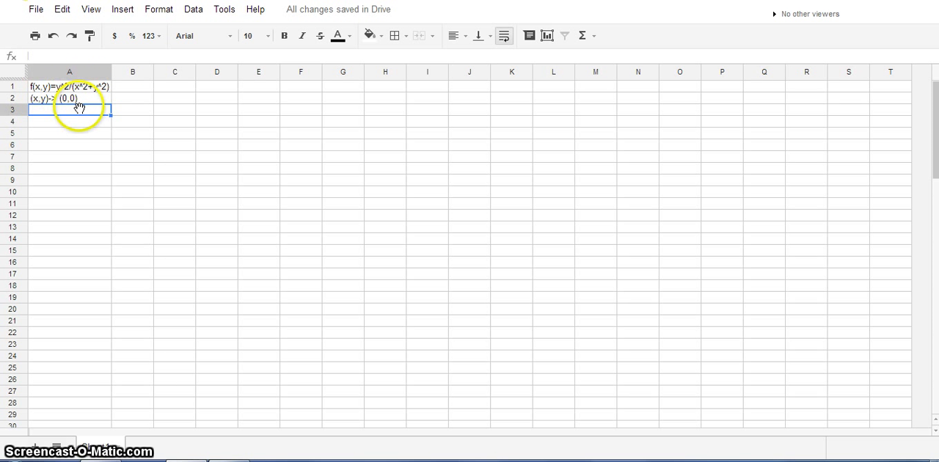
Step: Enter -1 and -0.9 in C2 and D2, then extend the series across row 2 to T2
click(178, 100)
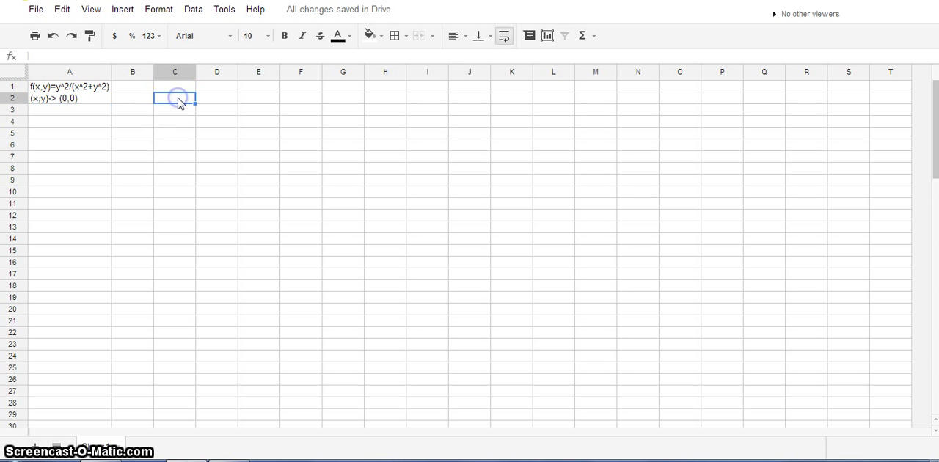
text(-1)
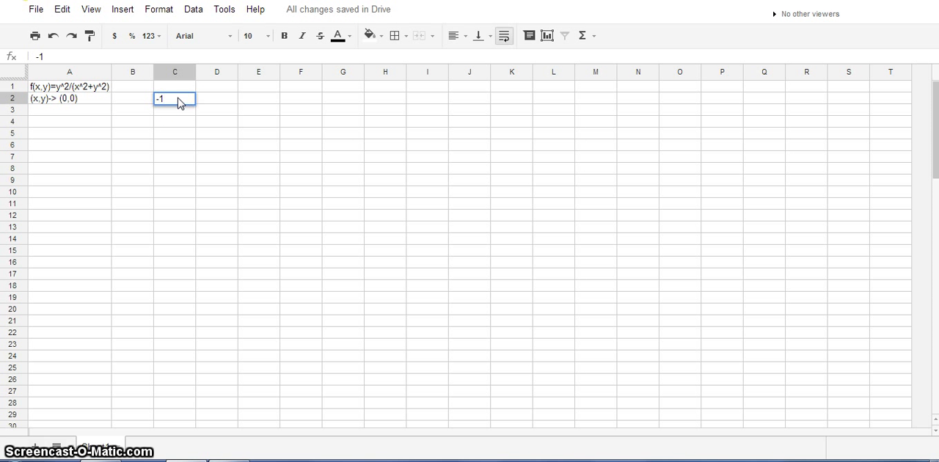
key(Tab)
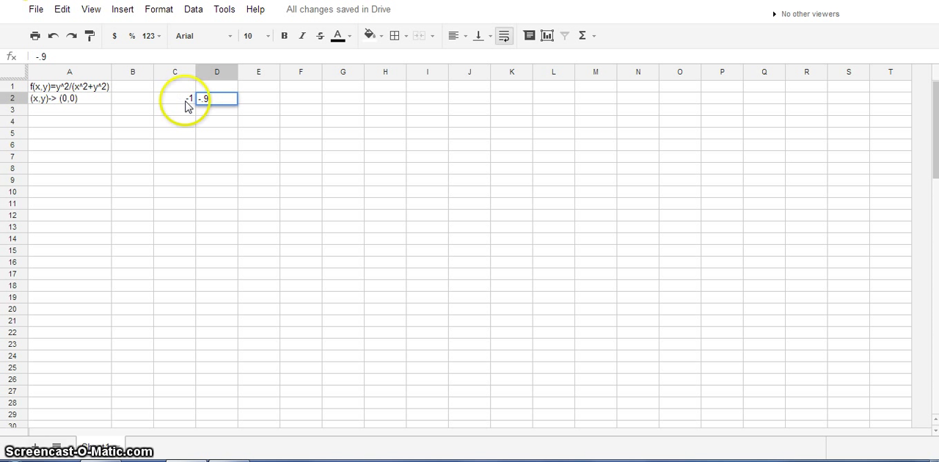
key(Return)
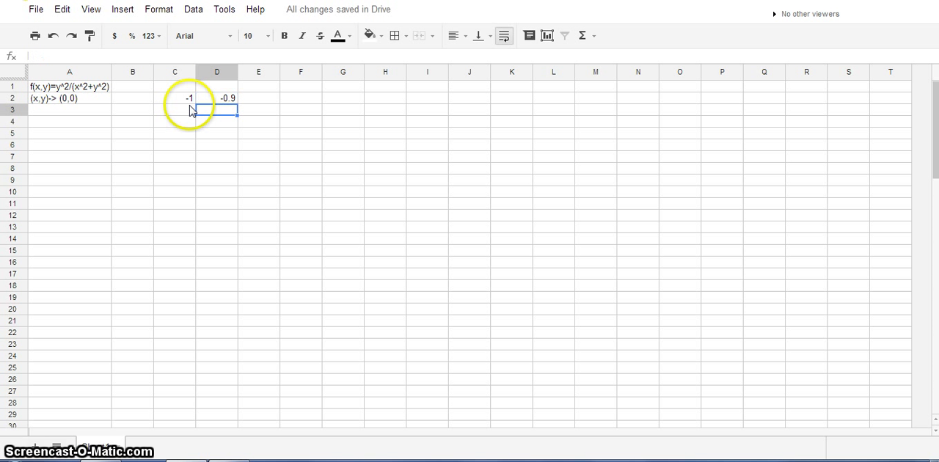
drag(185, 96, 819, 106)
drag(902, 105, 902, 105)
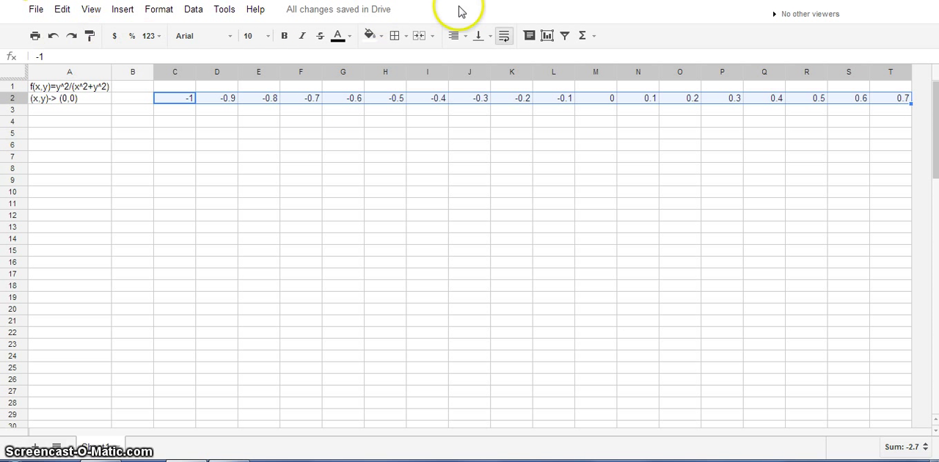
Step: Fill the number series in C2:T2 with green and label it x-values in J1
click(380, 38)
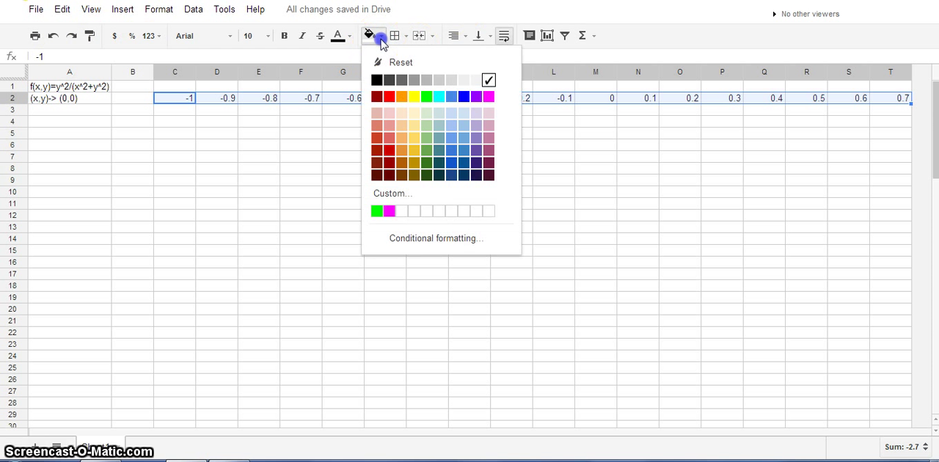
click(426, 96)
click(461, 88)
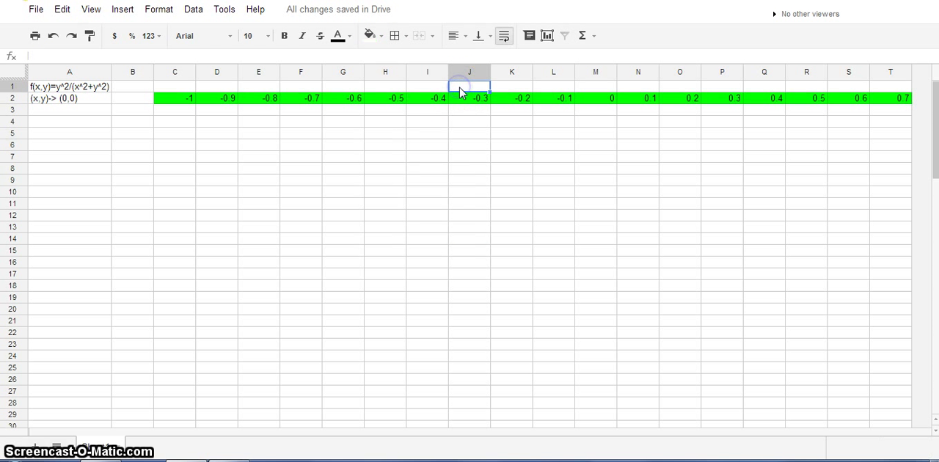
text(x-value)
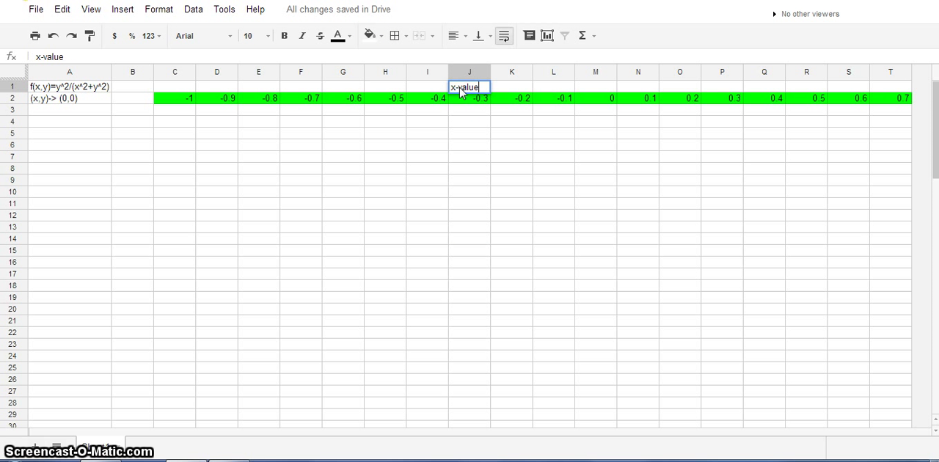
text(s)
Step: Enter -1 and -0.9 in B3 and B4, then extend the series down column B to row 30
click(143, 112)
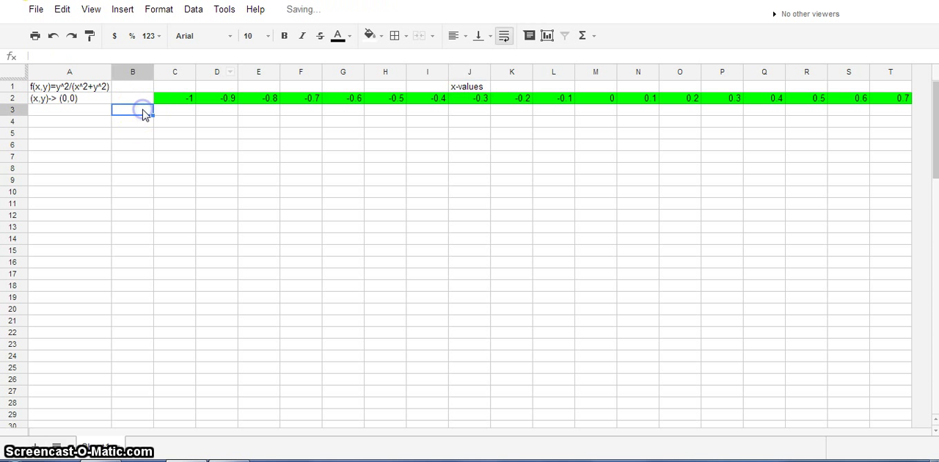
text(-1)
click(130, 119)
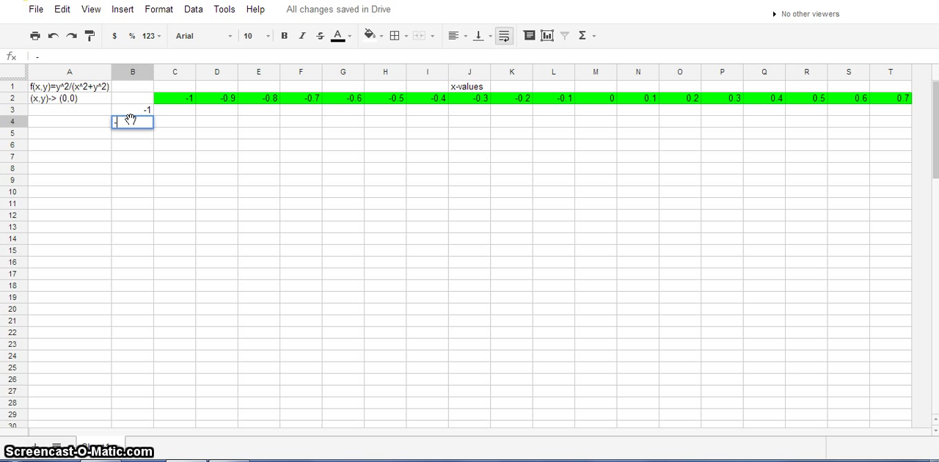
key(Return)
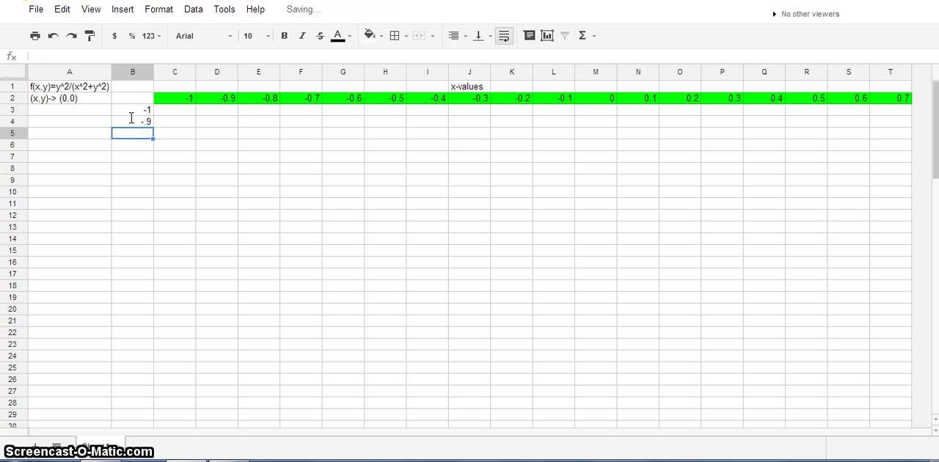
drag(129, 111, 131, 128)
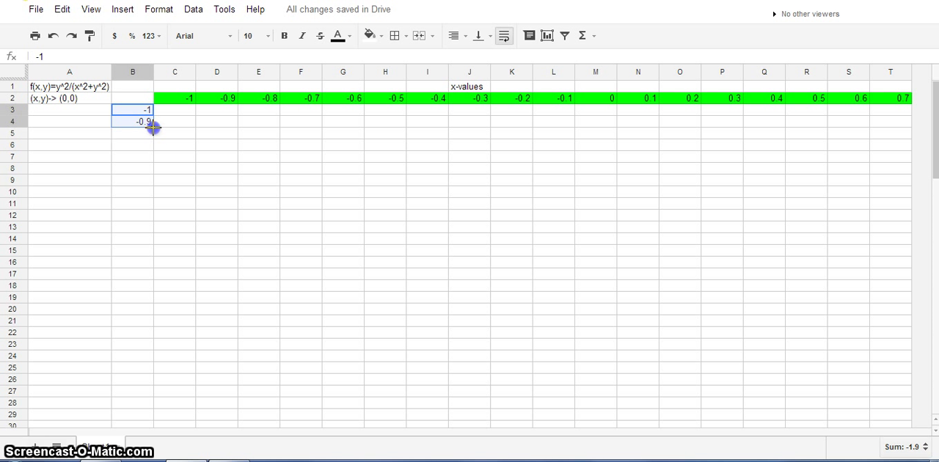
drag(152, 425, 151, 429)
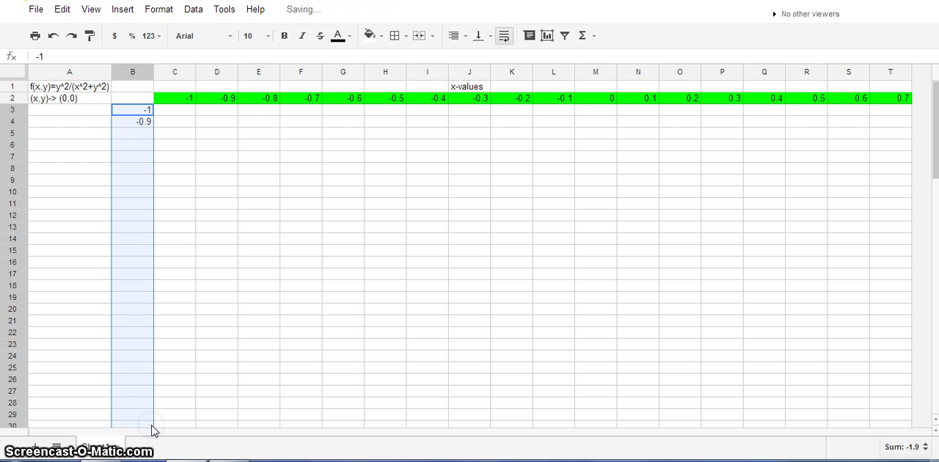
Step: Fill the column B series with magenta and label it y-values in A14
click(371, 35)
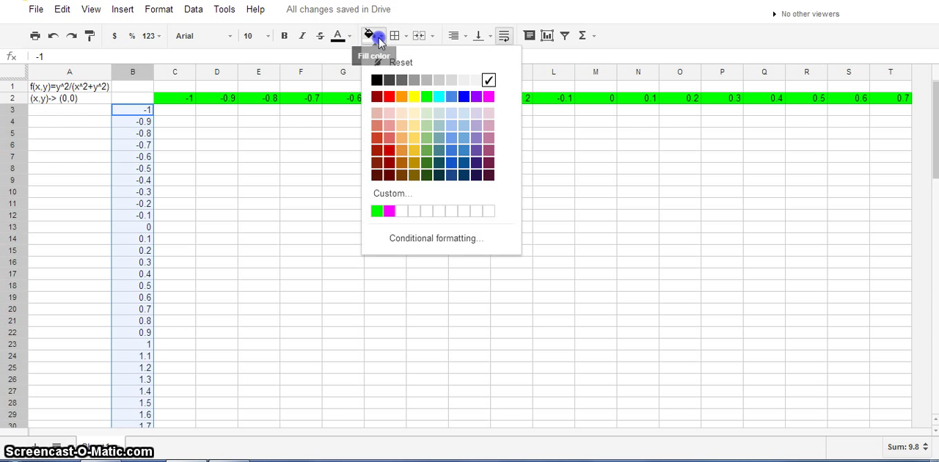
click(489, 96)
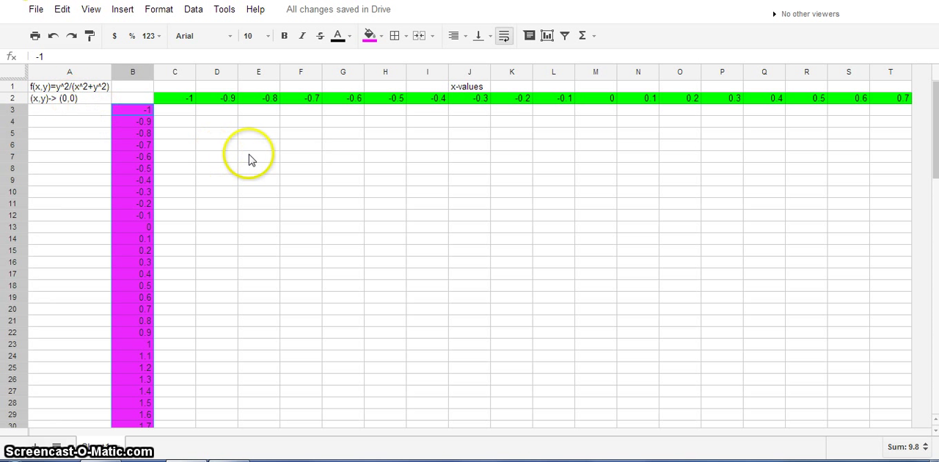
click(64, 239)
text(y-v)
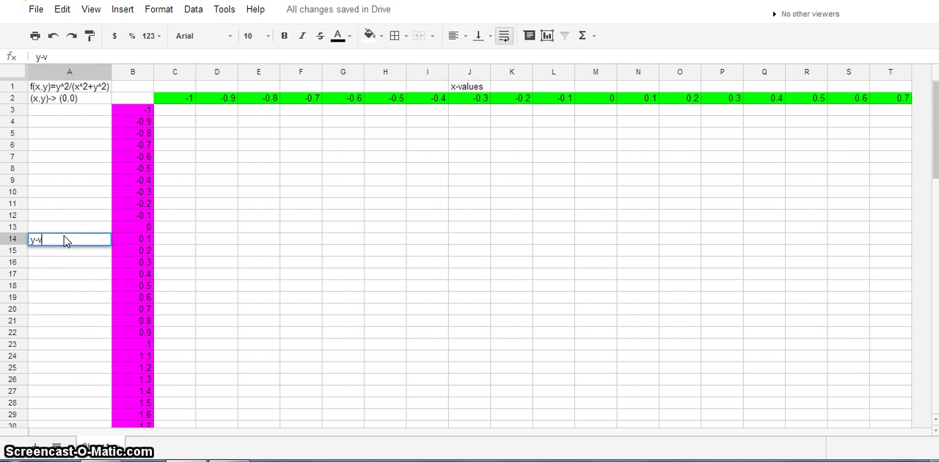
key(BackSpace)
key(BackSpace)
Step: Enter the formula =B3^2/(C2^2+B3^2) in C3
click(164, 111)
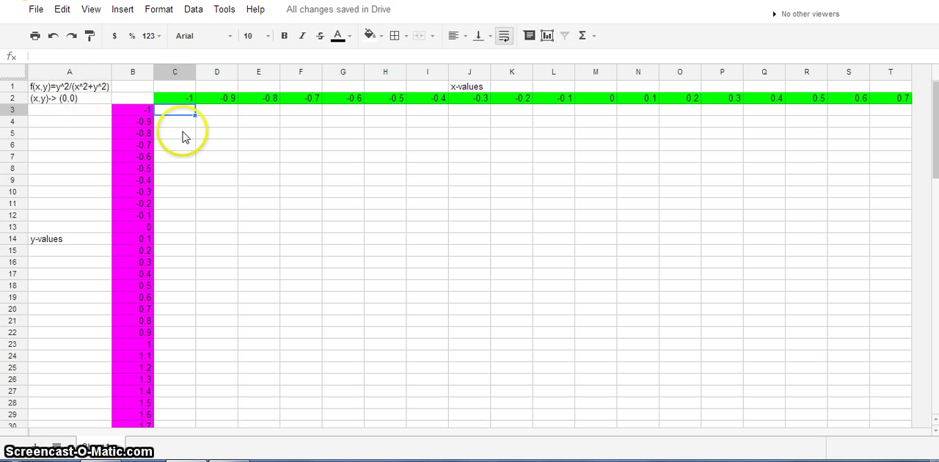
text(=)
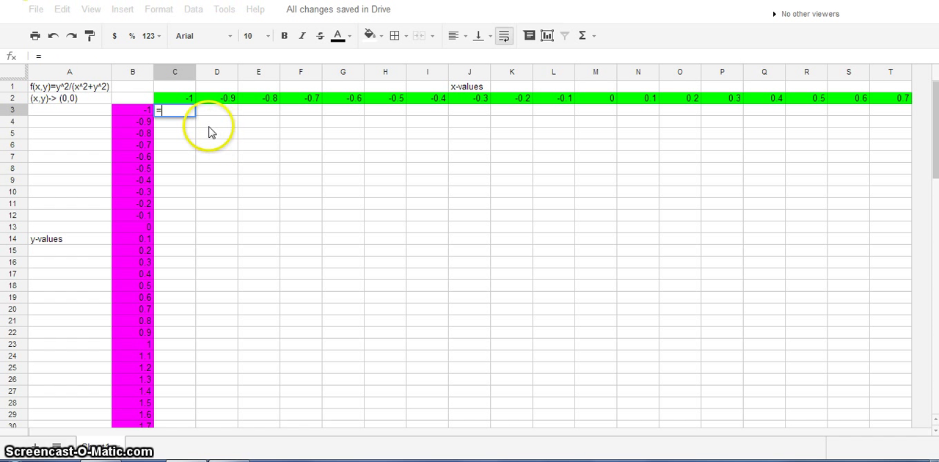
click(130, 111)
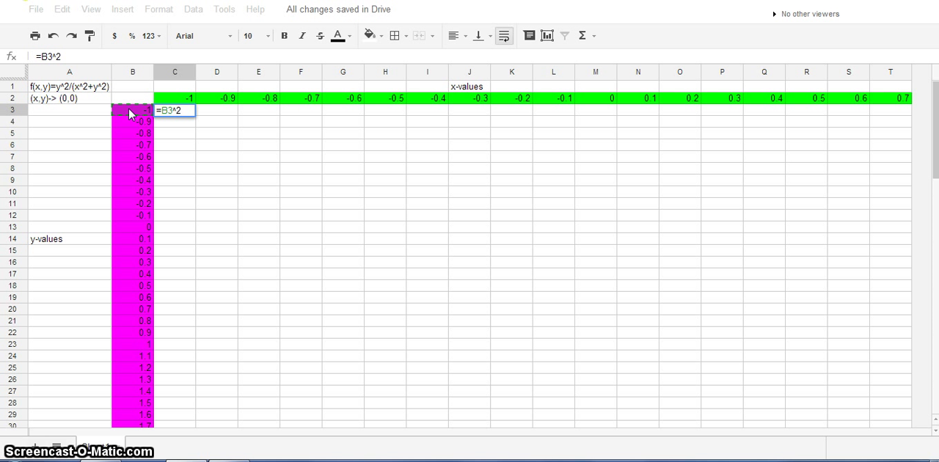
text(^2/()
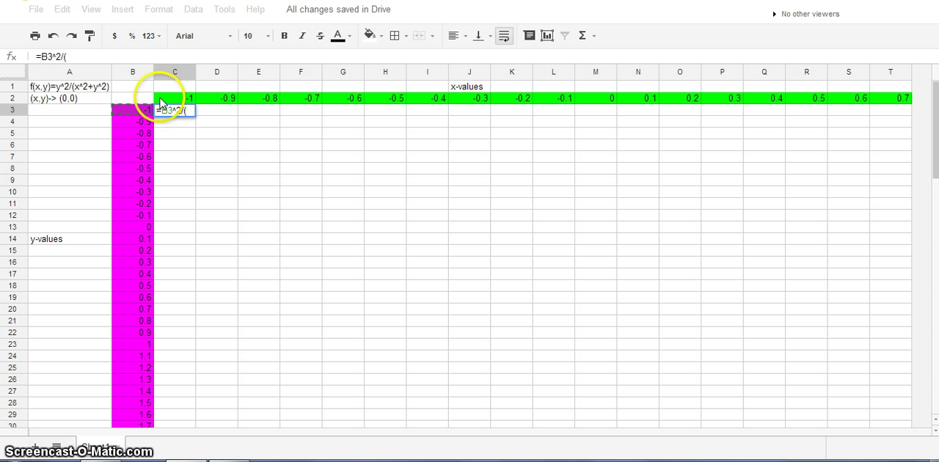
click(174, 97)
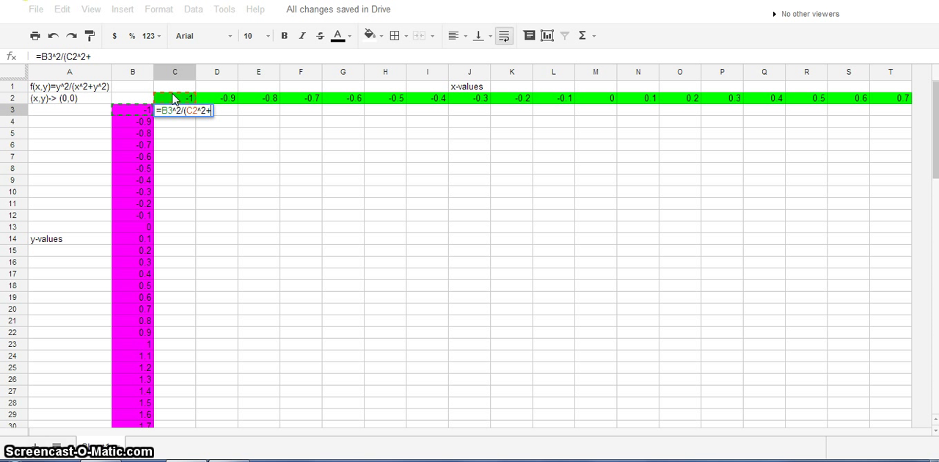
click(123, 108)
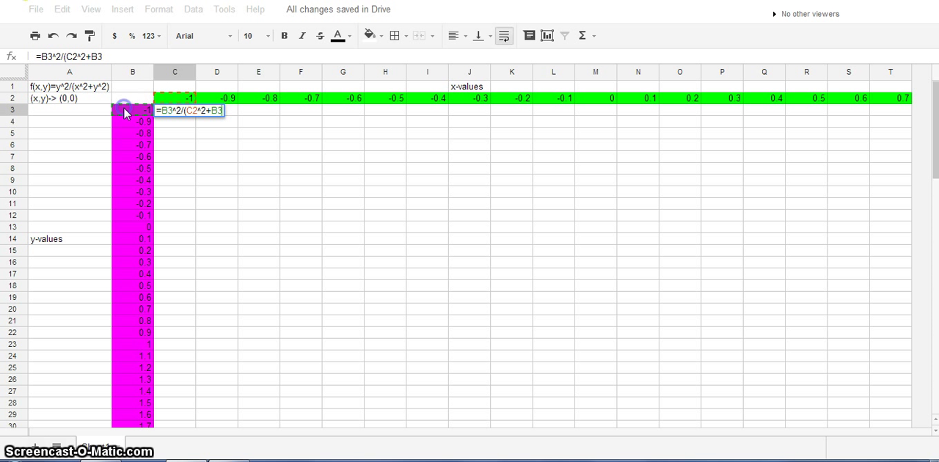
text(^2)
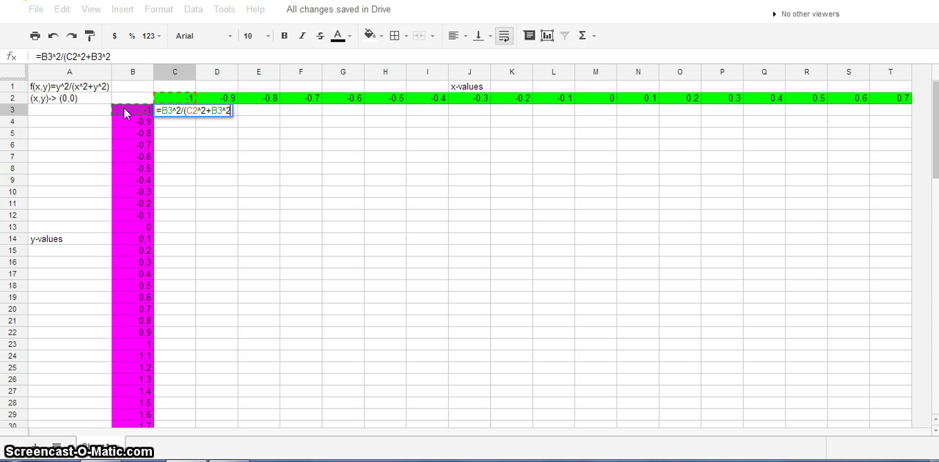
text())
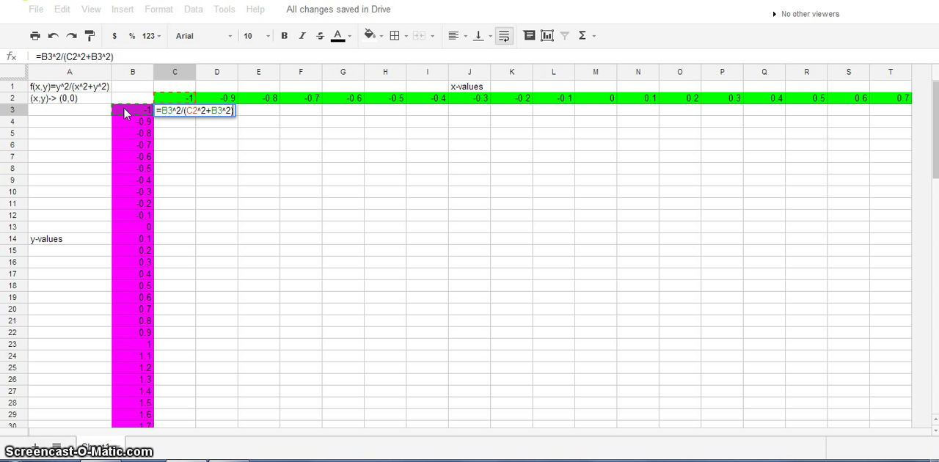
key(Return)
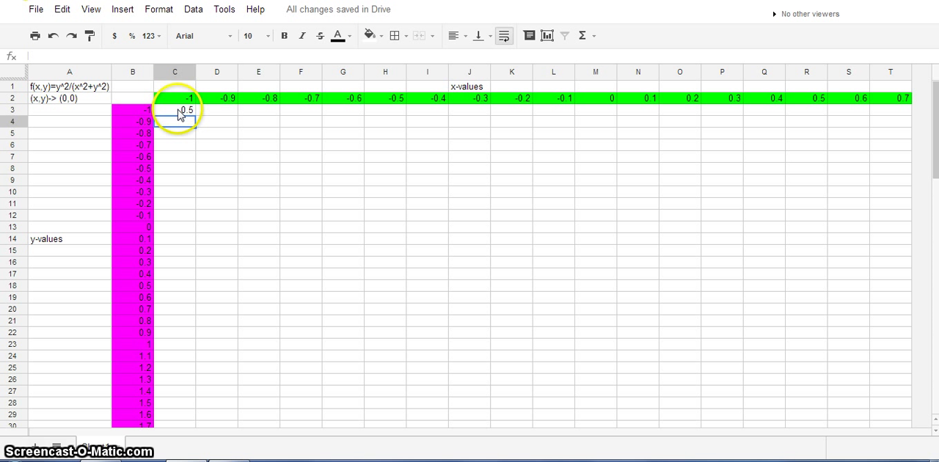
Step: Try to copy the C3 formula down to row 32 and across to column P
click(179, 114)
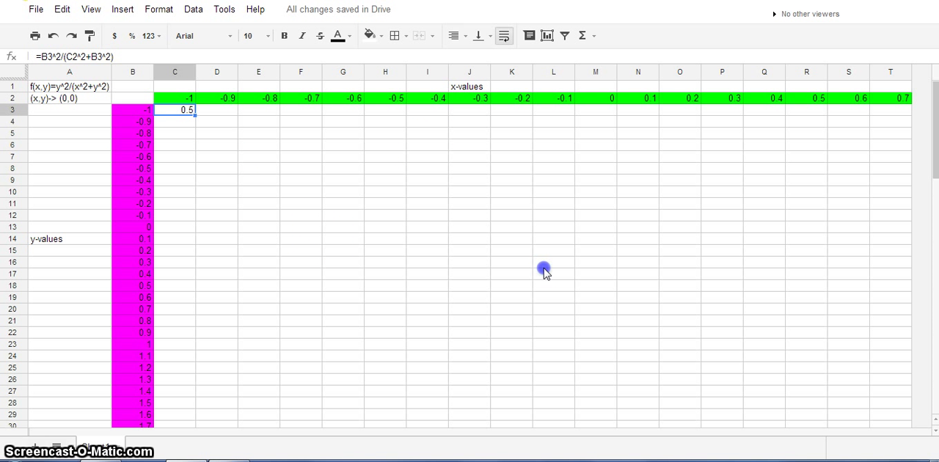
drag(444, 429, 440, 431)
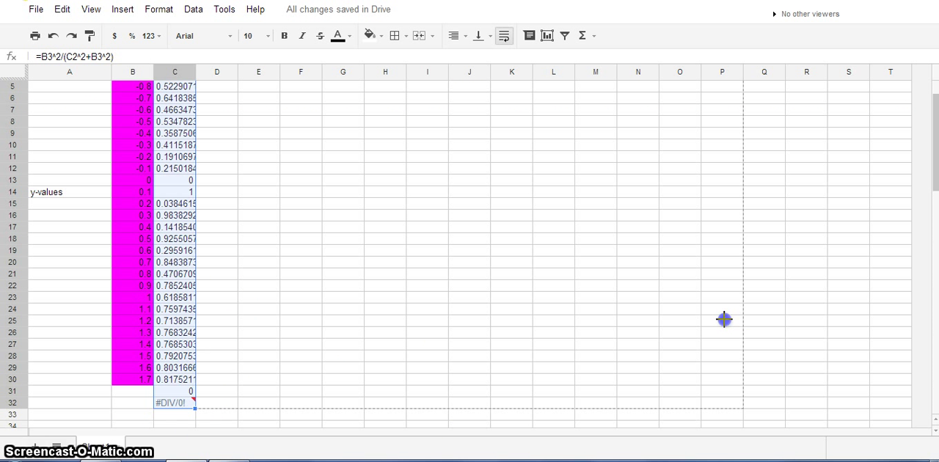
drag(724, 319, 737, 319)
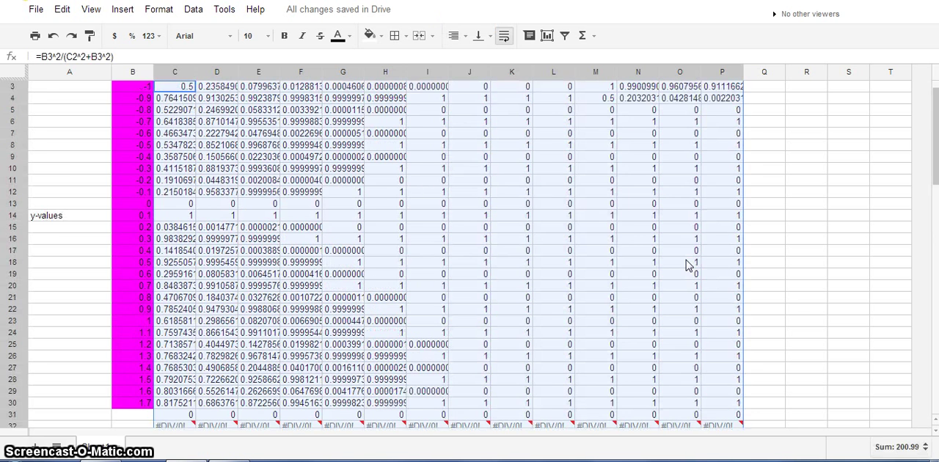
scroll(514, 272, up, 1)
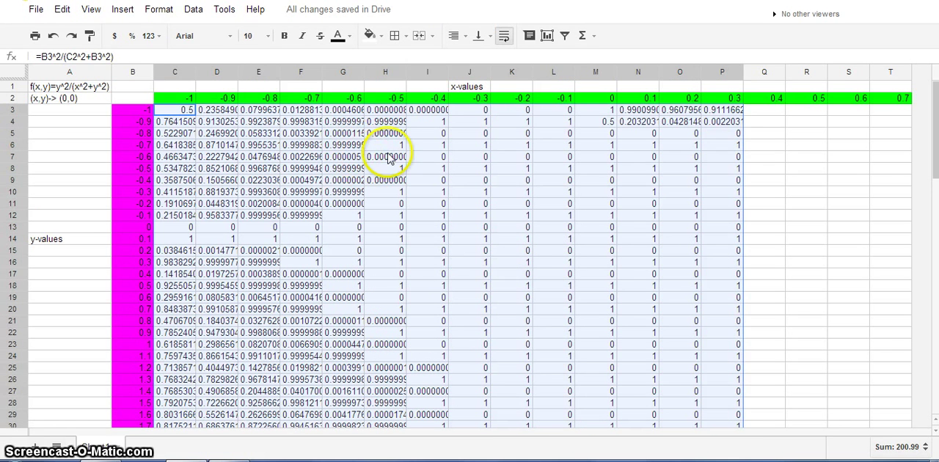
click(442, 160)
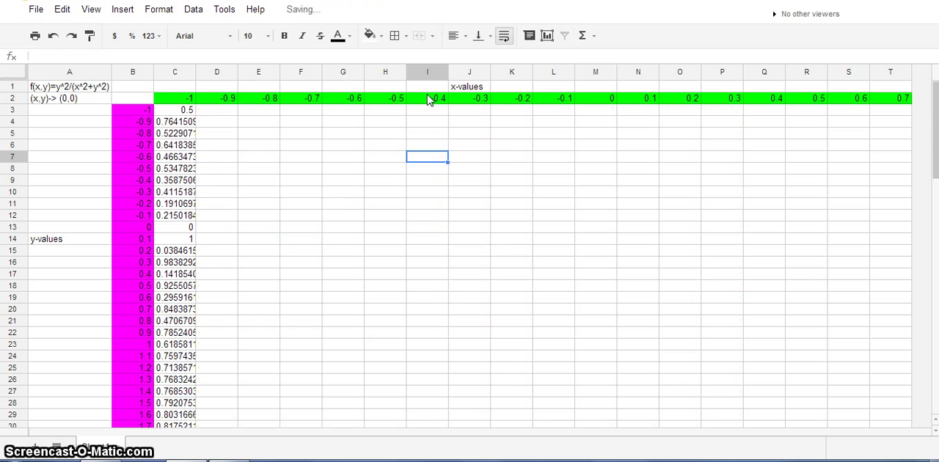
Step: Change the C3 formula to =$B3^2/(C$2^2+$B3^2), fixing column B for the y-values and row 2 for the x-values
click(184, 114)
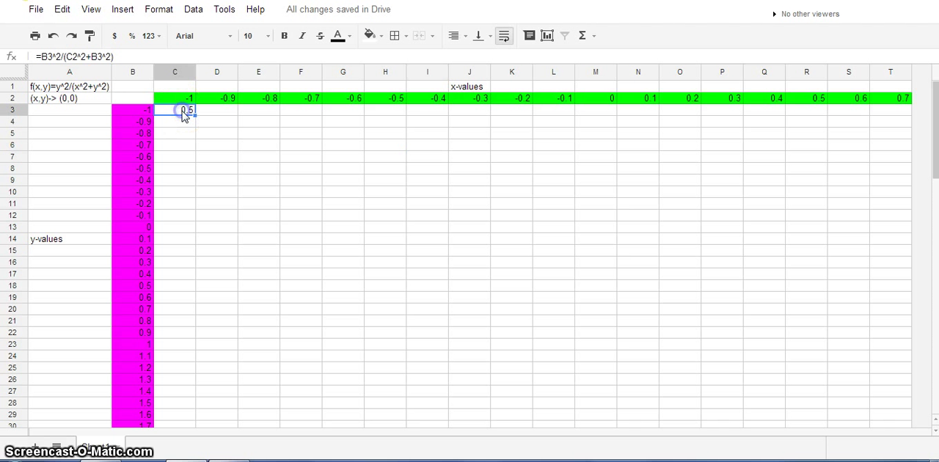
click(39, 57)
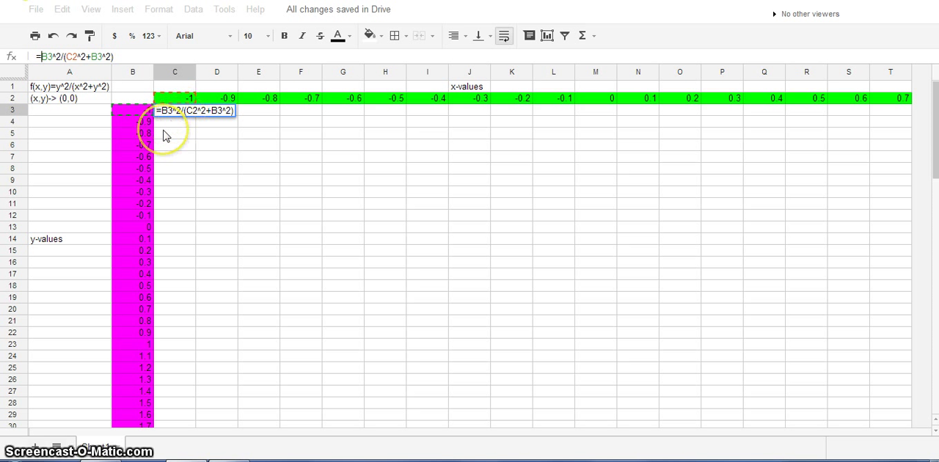
text($)
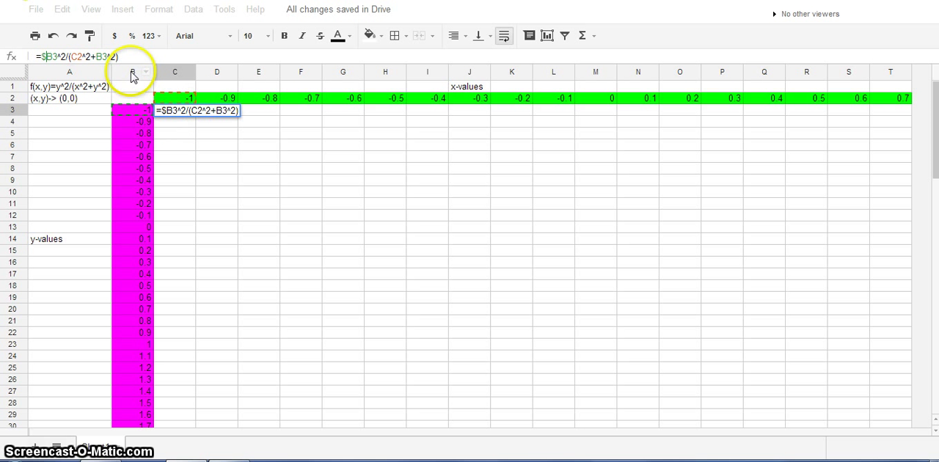
click(96, 56)
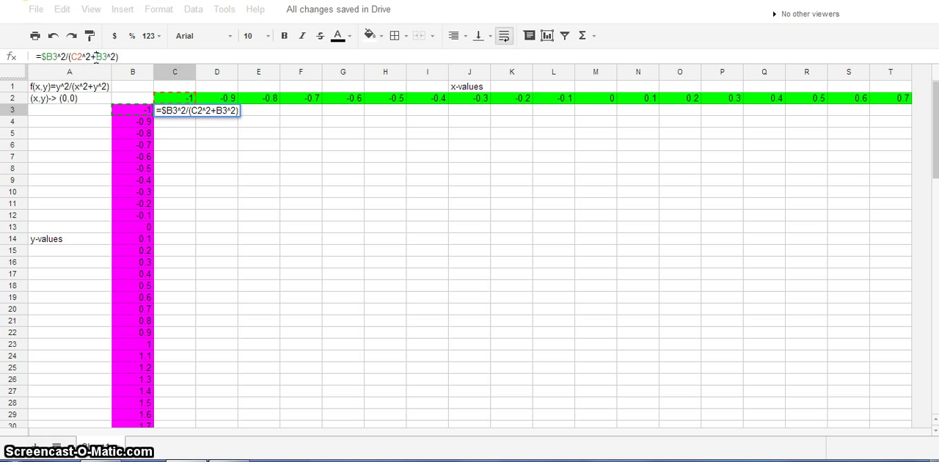
click(79, 57)
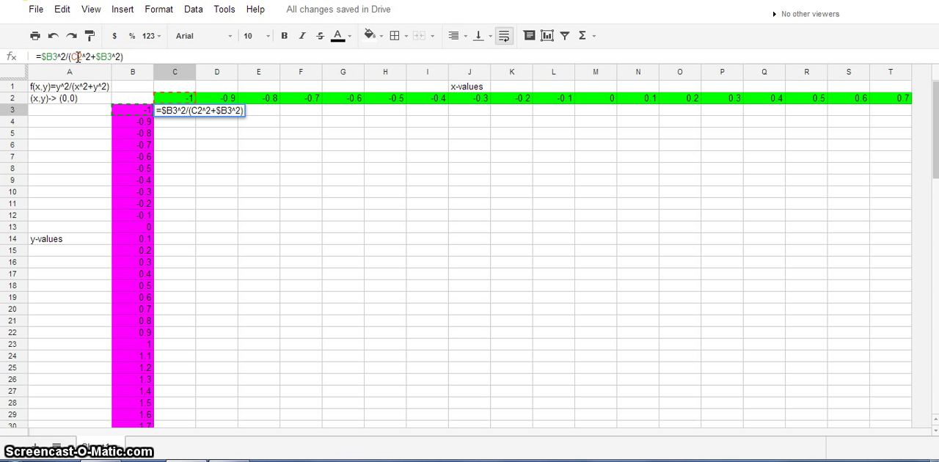
text($)
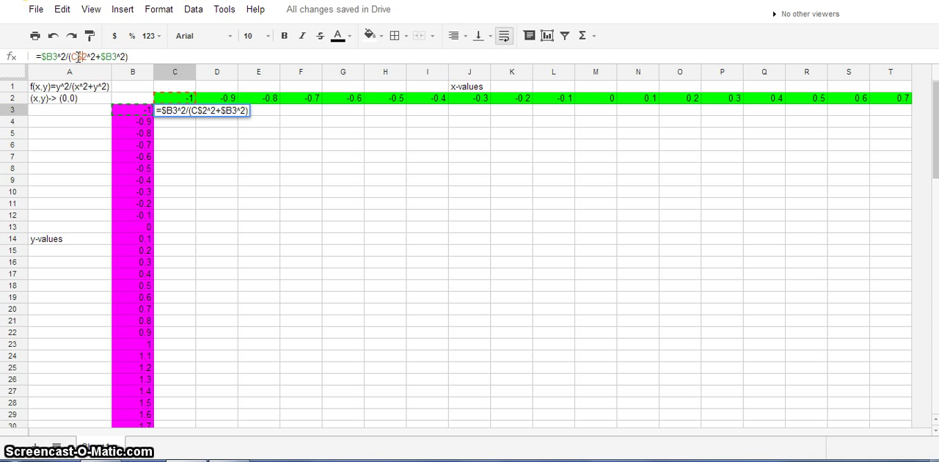
click(138, 56)
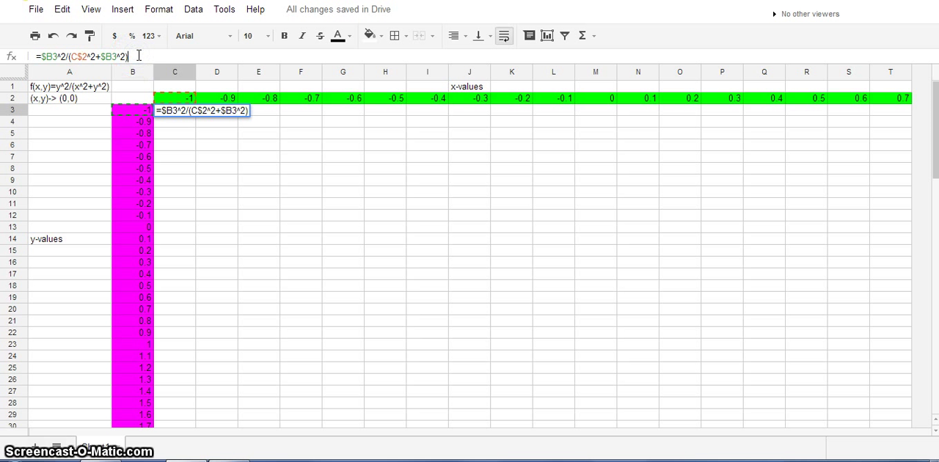
key(Return)
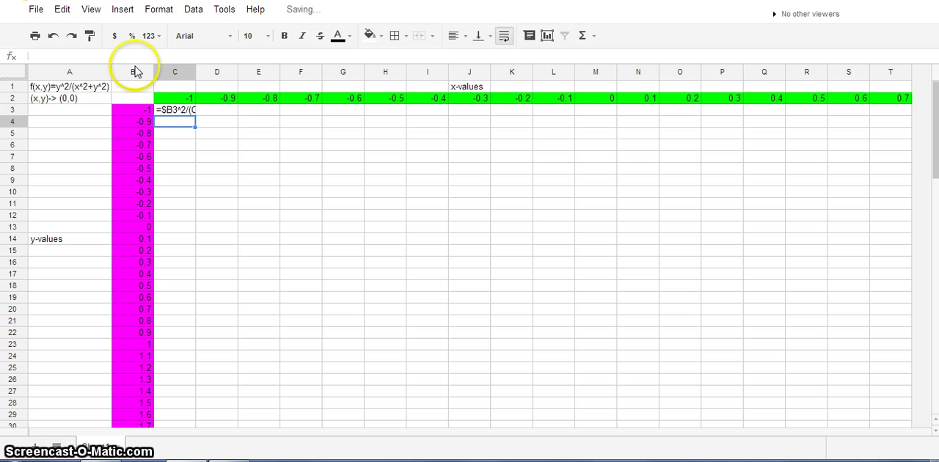
Step: Copy the C3 formula down to row 30 and across to column T
click(181, 110)
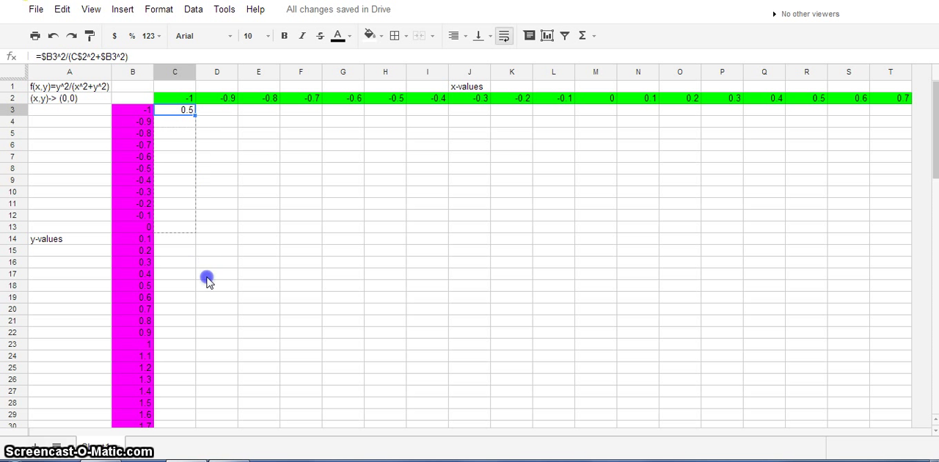
drag(191, 421, 191, 420)
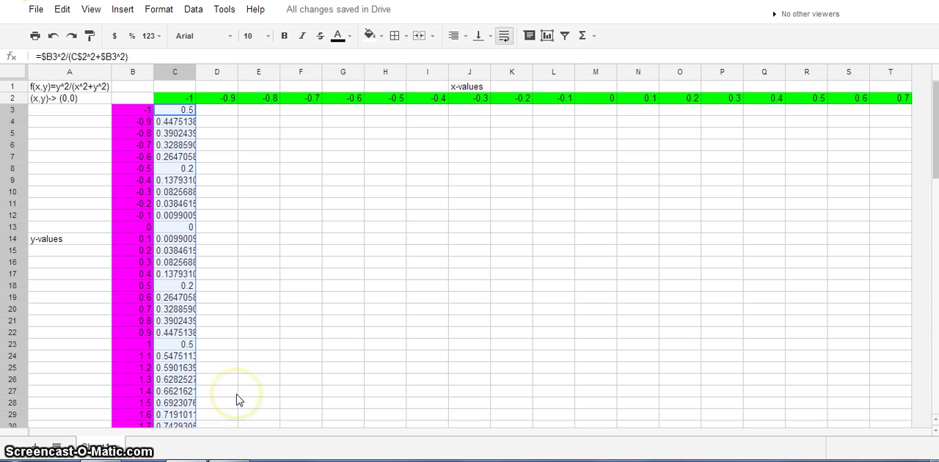
scroll(237, 396, down, 1)
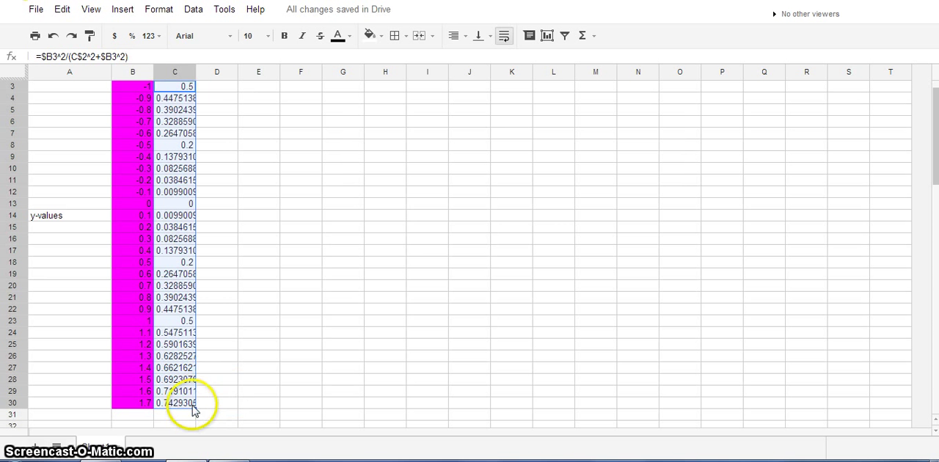
drag(196, 409, 226, 407)
drag(772, 408, 903, 392)
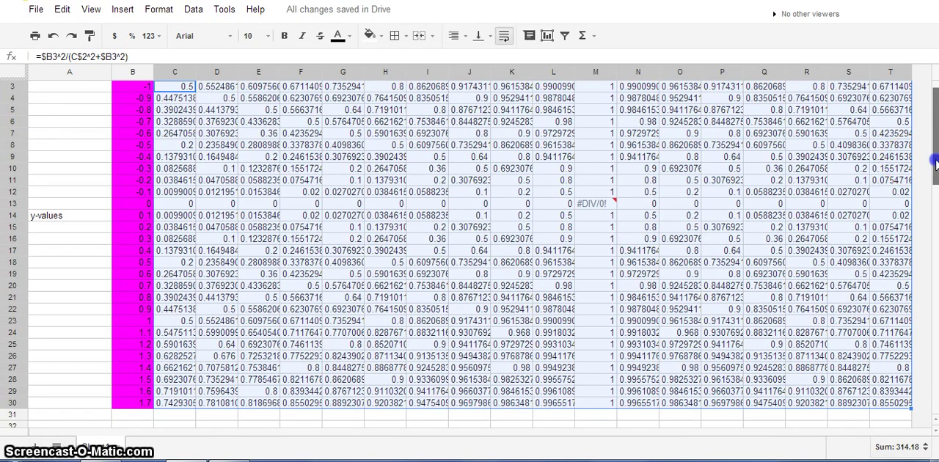
Step: Examine the function values along the y = 0 row and along the diagonal from C3 to H8
drag(928, 157, 926, 135)
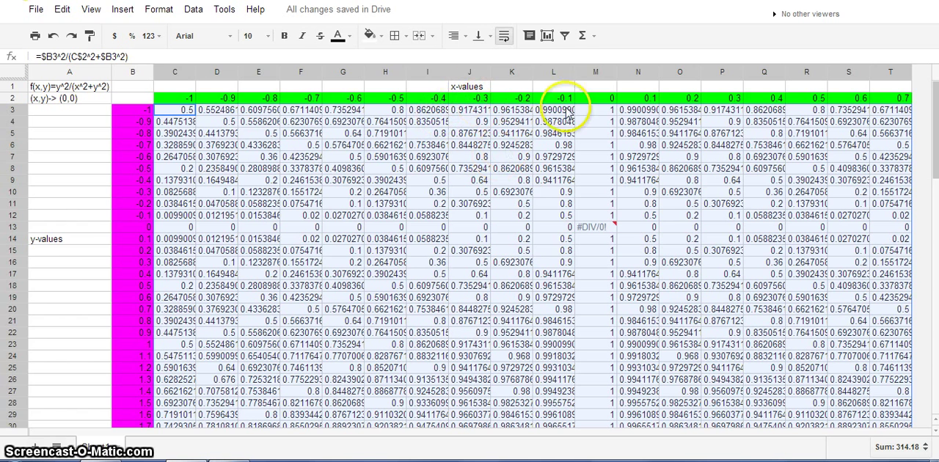
click(134, 228)
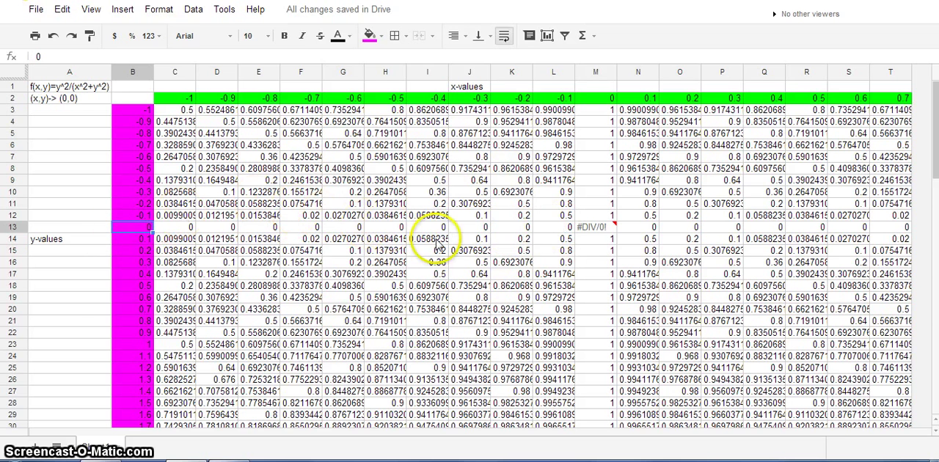
mouse_move(592, 229)
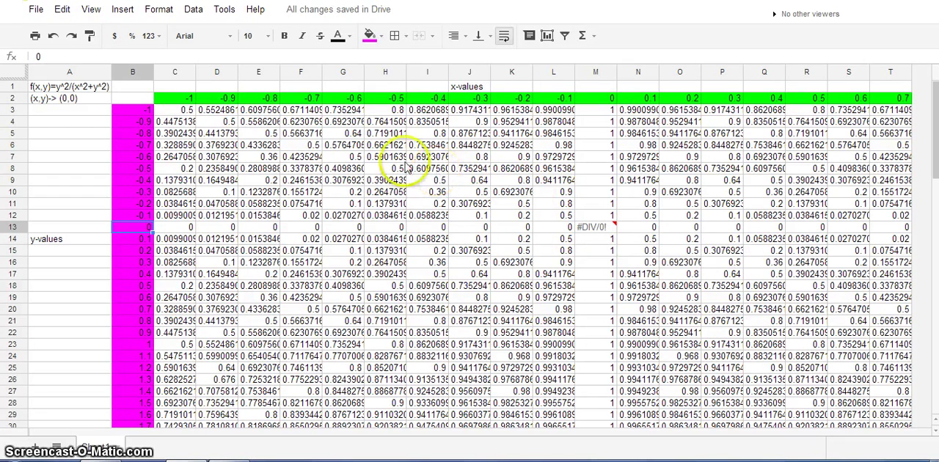
click(185, 111)
click(214, 121)
click(260, 132)
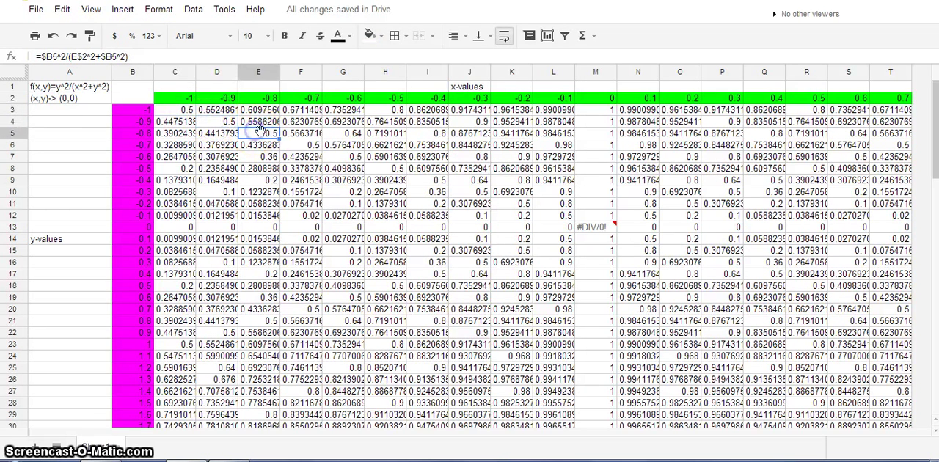
click(307, 147)
click(351, 156)
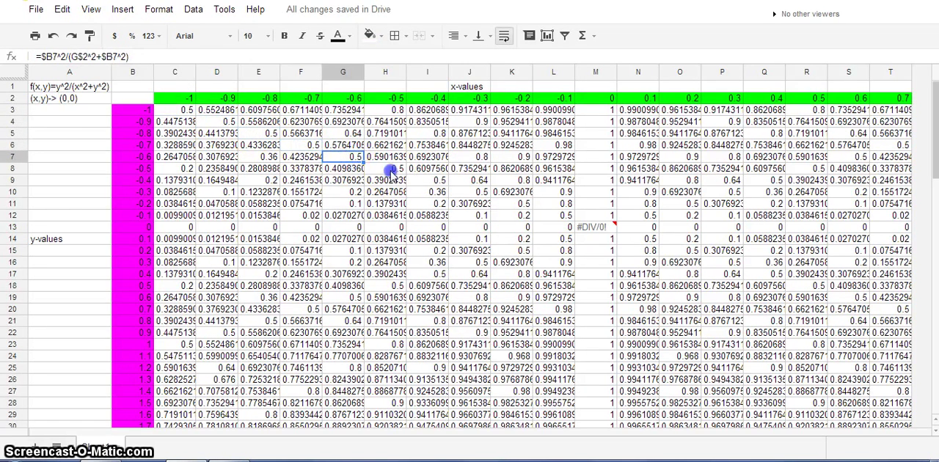
click(390, 170)
Step: Fill the diagonal cells I9 and J10 with yellow
click(436, 182)
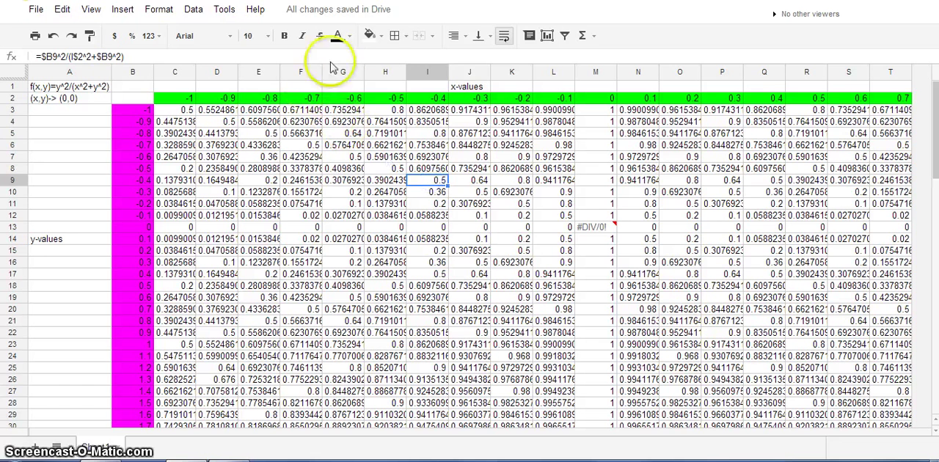
click(370, 35)
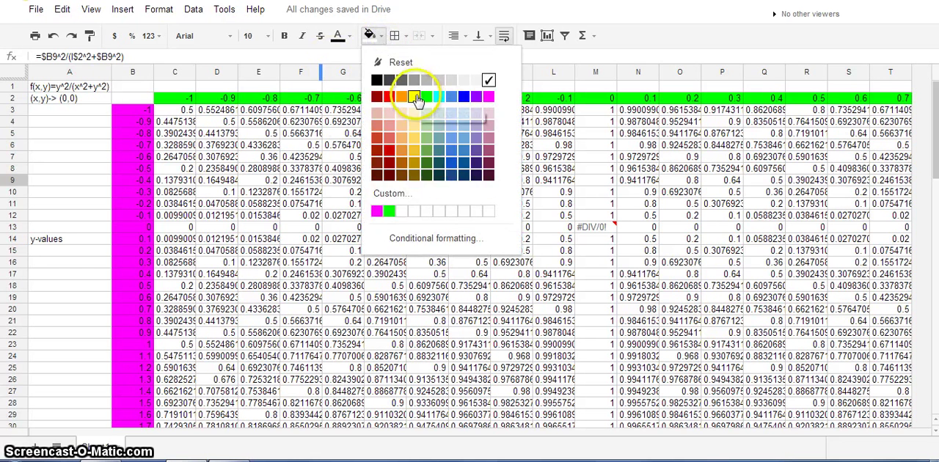
click(414, 96)
click(458, 192)
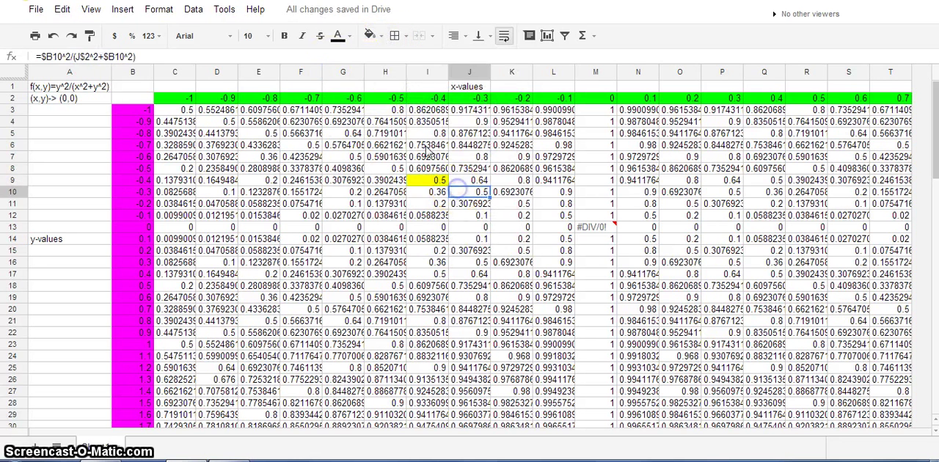
click(371, 36)
click(413, 99)
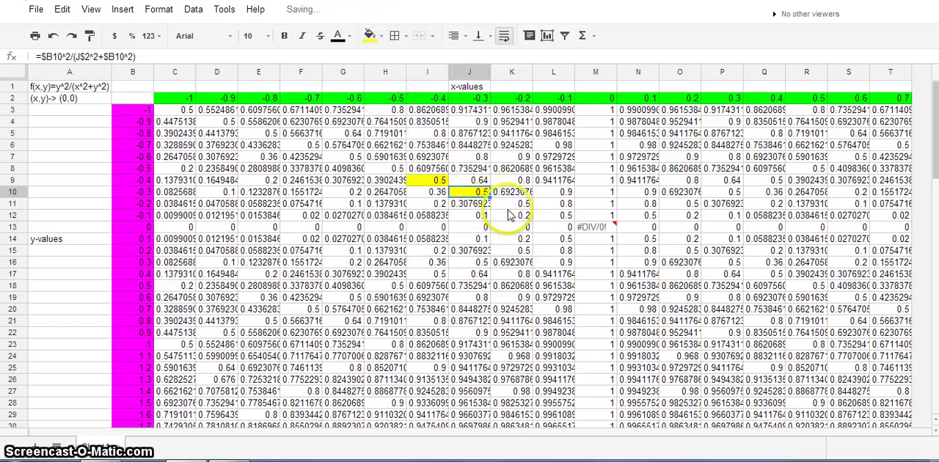
Step: Fill cells K10:K11 and the diagonal cell L12 with yellow
click(512, 204)
click(371, 35)
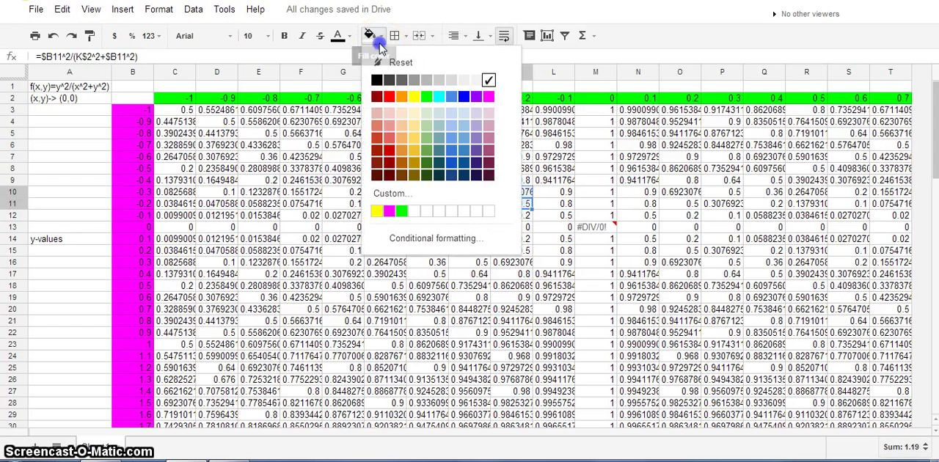
click(415, 99)
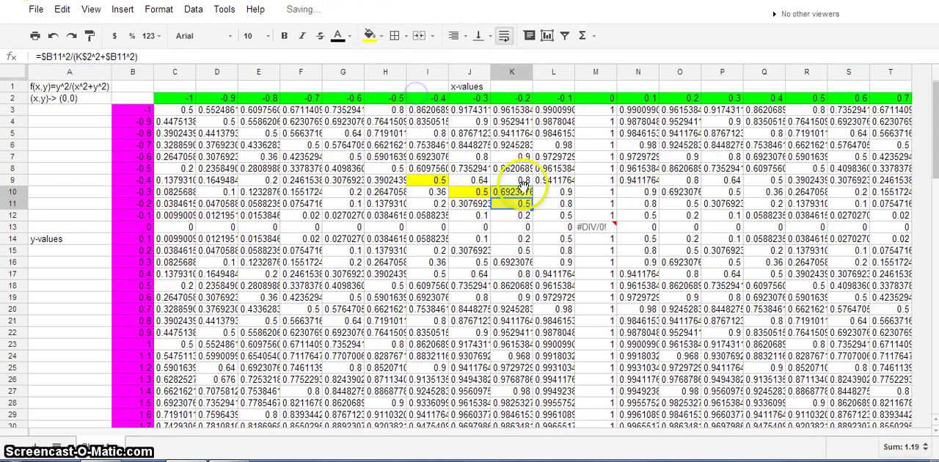
click(554, 216)
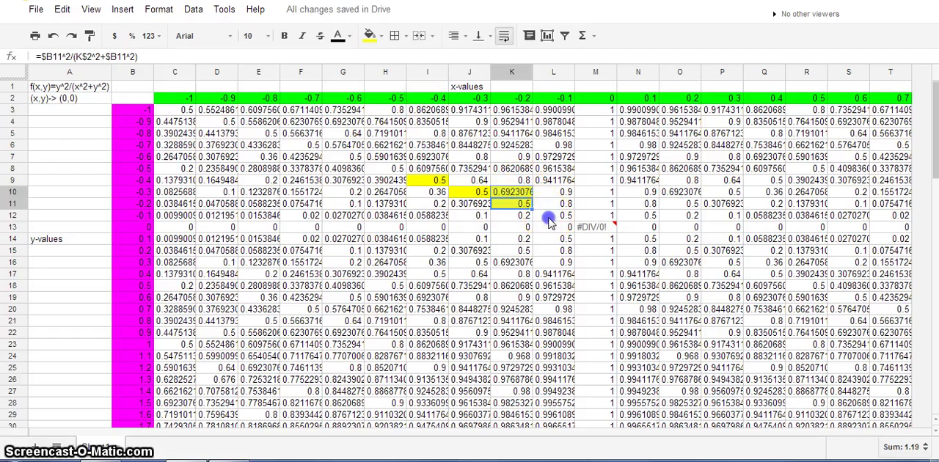
click(371, 35)
click(416, 99)
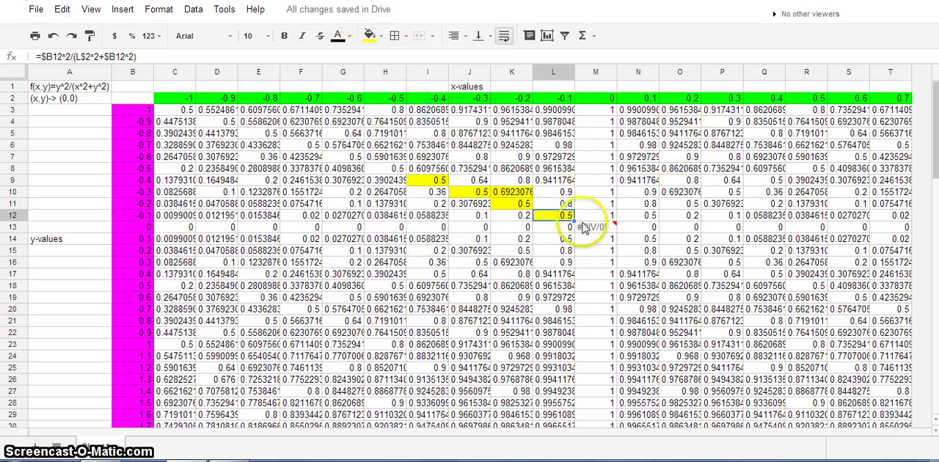
Step: Fill the diagonal cell N14 with yellow and set the fill of K10 back to white
click(632, 239)
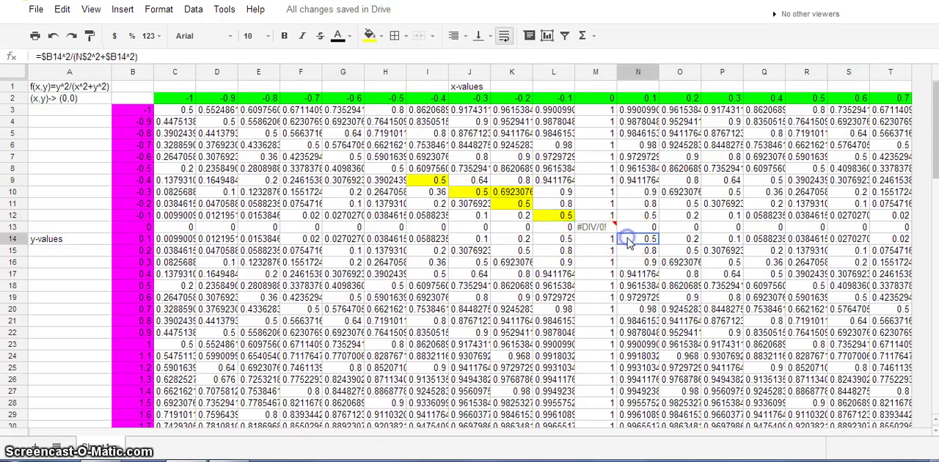
click(381, 37)
click(415, 97)
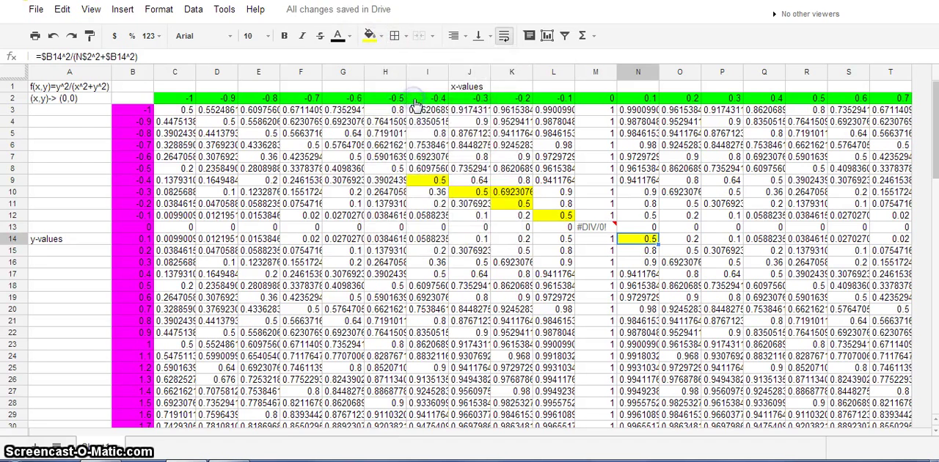
click(512, 192)
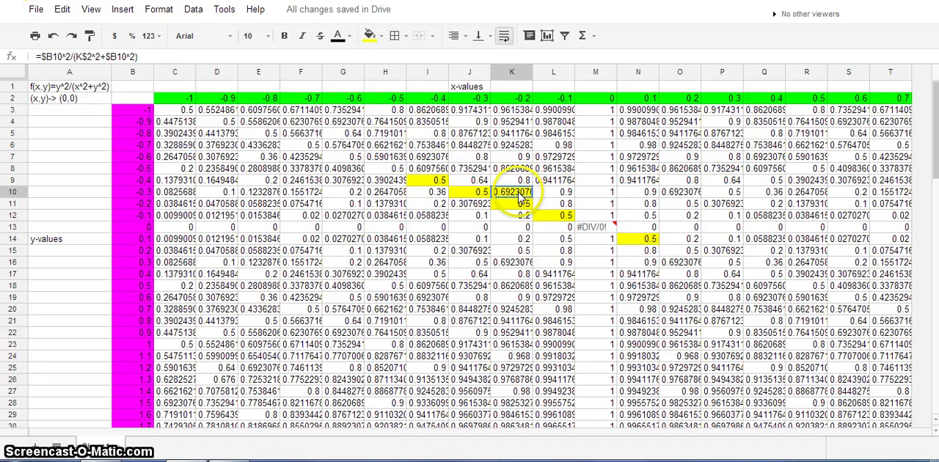
click(380, 42)
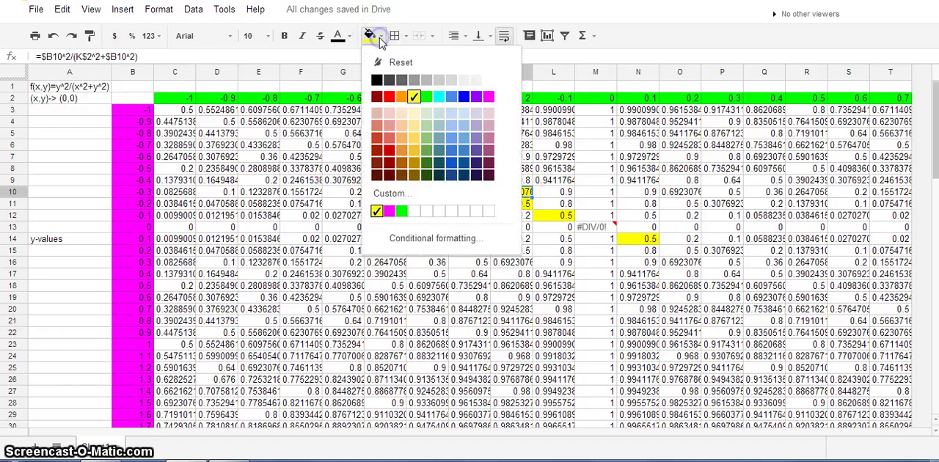
click(487, 76)
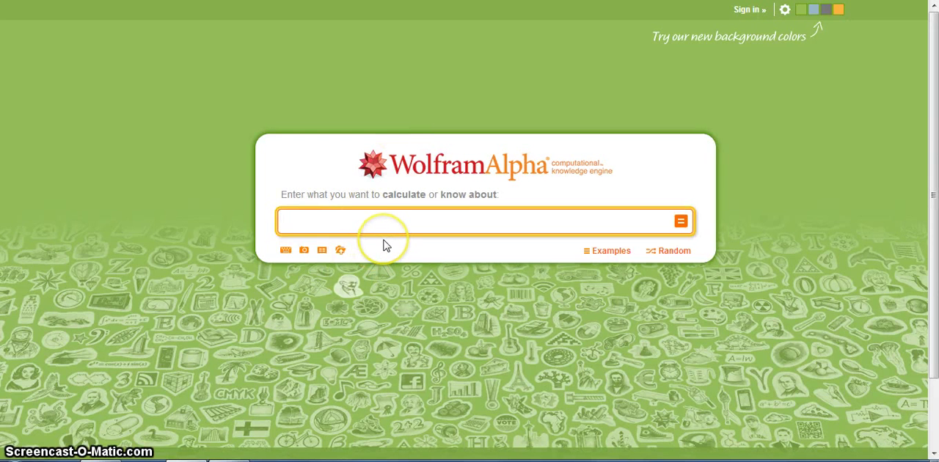
Step: Switch to WolframAlpha and submit the query f(x,y)=y^2/(x^2+y^2)
text(x,y)=)
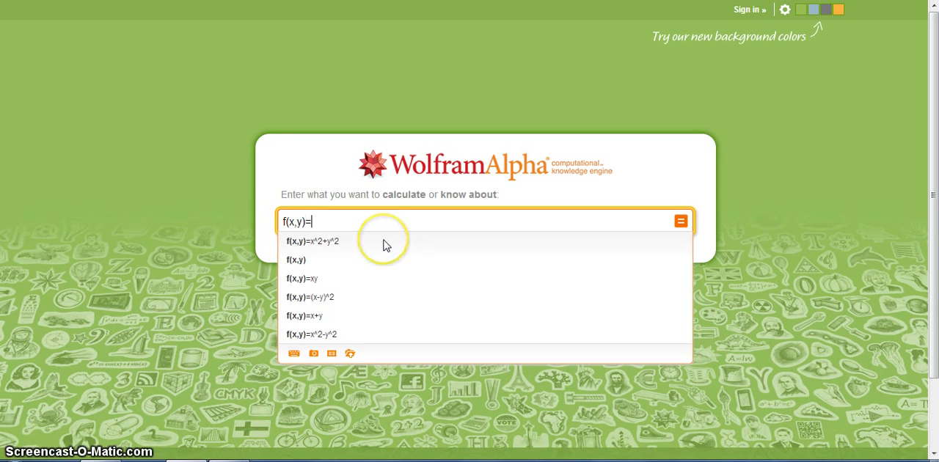
text(y^2/(x^2+y)
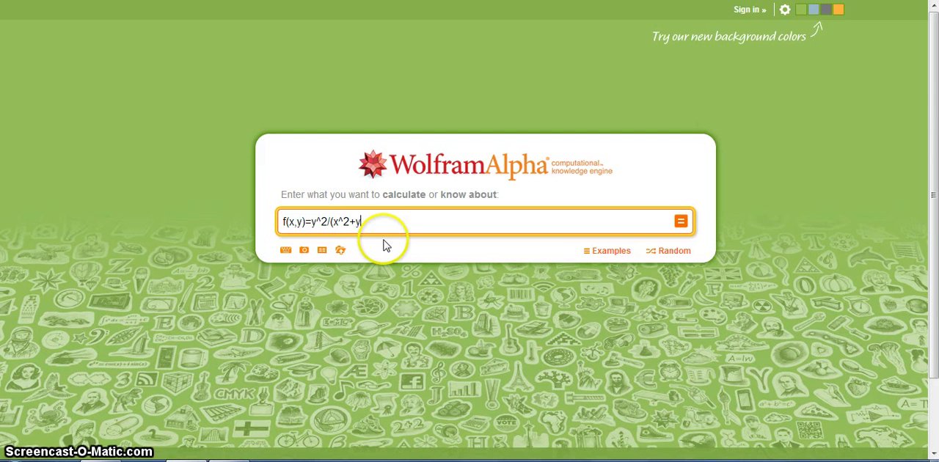
text(^2))
key(Return)
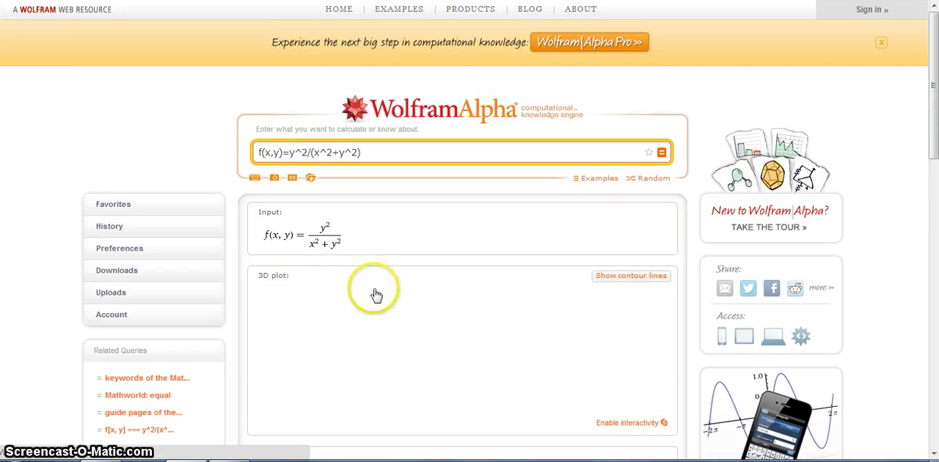
Step: Examine the 3D plot and the contour plot of the function around the origin
mouse_move(342, 350)
mouse_down()
mouse_move(378, 301)
mouse_move(352, 343)
mouse_move(345, 339)
mouse_move(357, 330)
mouse_move(362, 288)
mouse_move(371, 334)
mouse_move(354, 339)
mouse_move(379, 293)
mouse_move(324, 353)
mouse_move(317, 405)
mouse_move(315, 378)
mouse_move(373, 285)
mouse_move(330, 340)
mouse_move(376, 295)
mouse_move(315, 348)
mouse_move(300, 377)
mouse_move(266, 331)
mouse_move(290, 345)
mouse_move(325, 343)
mouse_move(404, 383)
mouse_move(414, 376)
mouse_move(305, 332)
mouse_move(383, 366)
mouse_move(345, 330)
mouse_move(354, 340)
mouse_up()
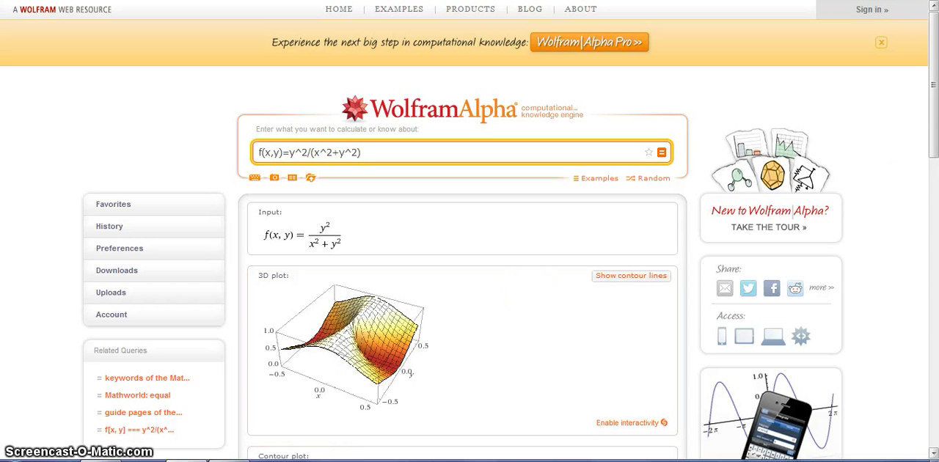
click(934, 139)
drag(933, 140, 933, 242)
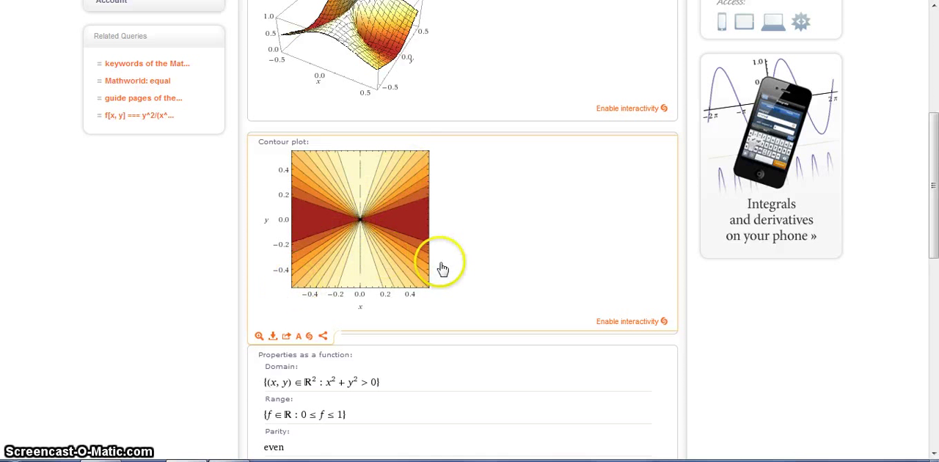
scroll(465, 264, down, 1)
scroll(467, 265, up, 4)
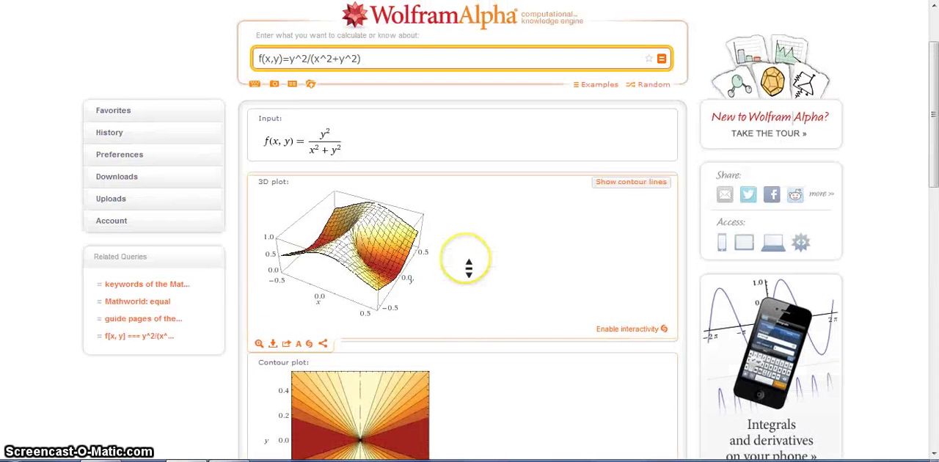